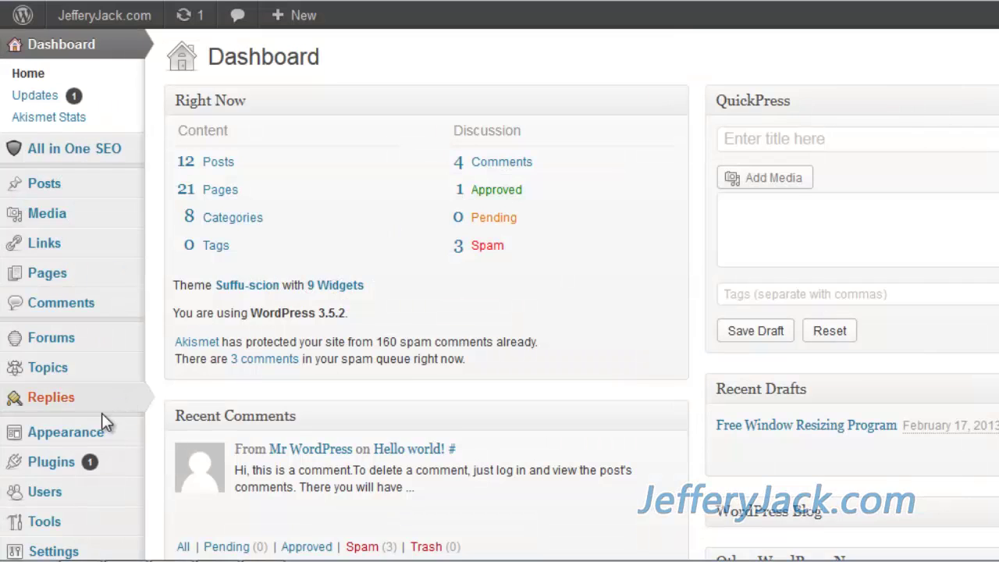
# Open the Suffusion theme options and view the Post Background settings in the Skinning section
pyautogui.moveTo(94, 436)
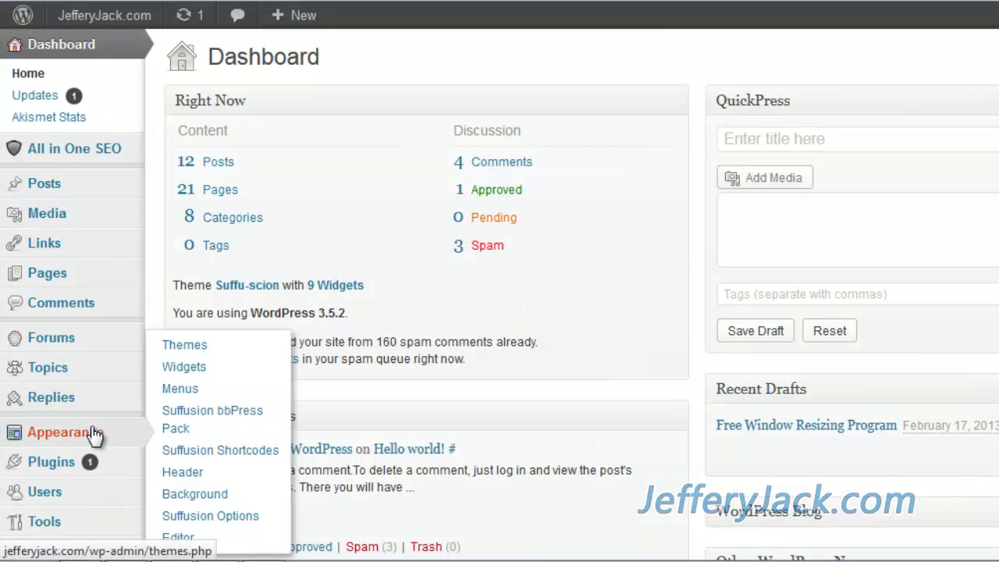
pyautogui.click(189, 517)
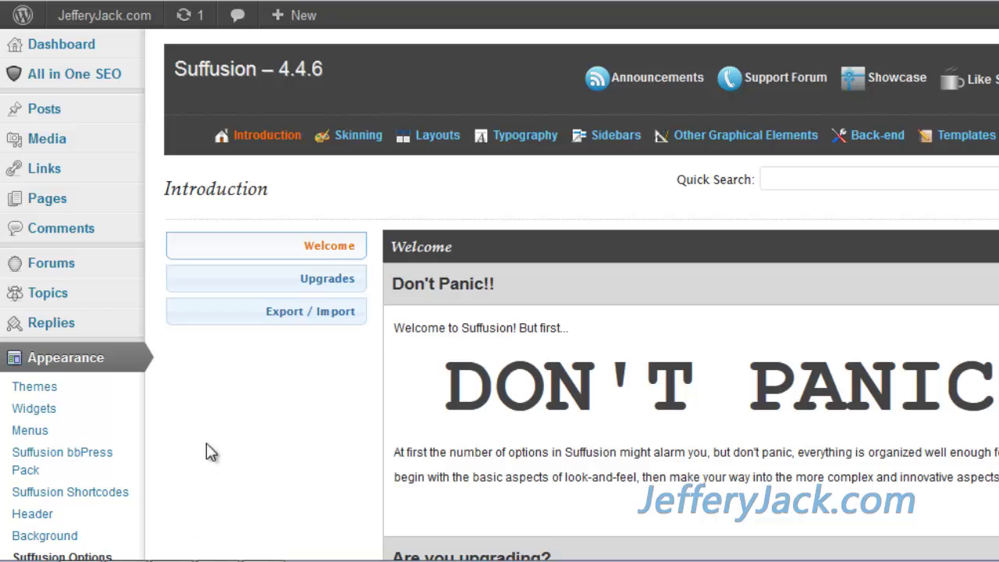
pyautogui.click(361, 141)
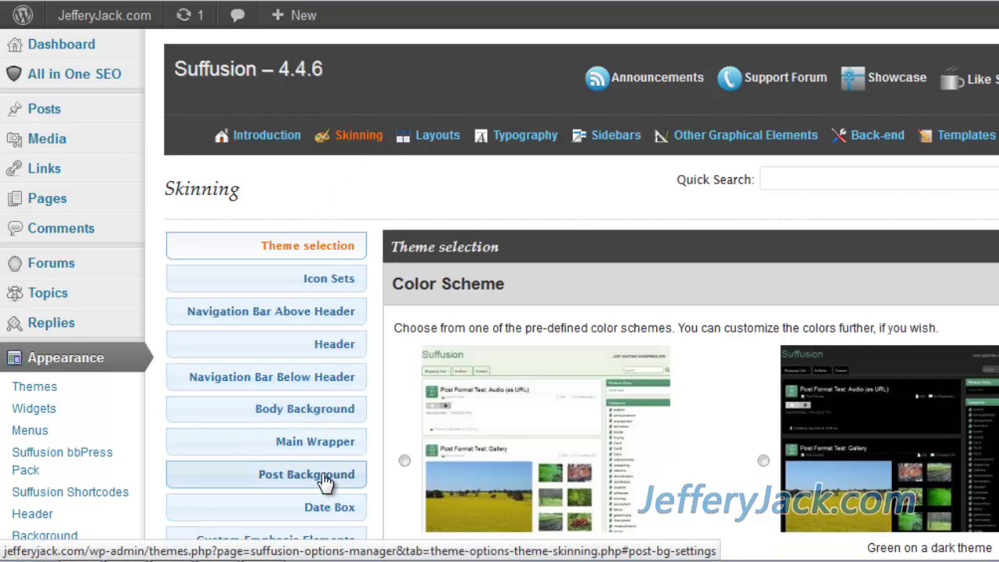
pyautogui.click(325, 480)
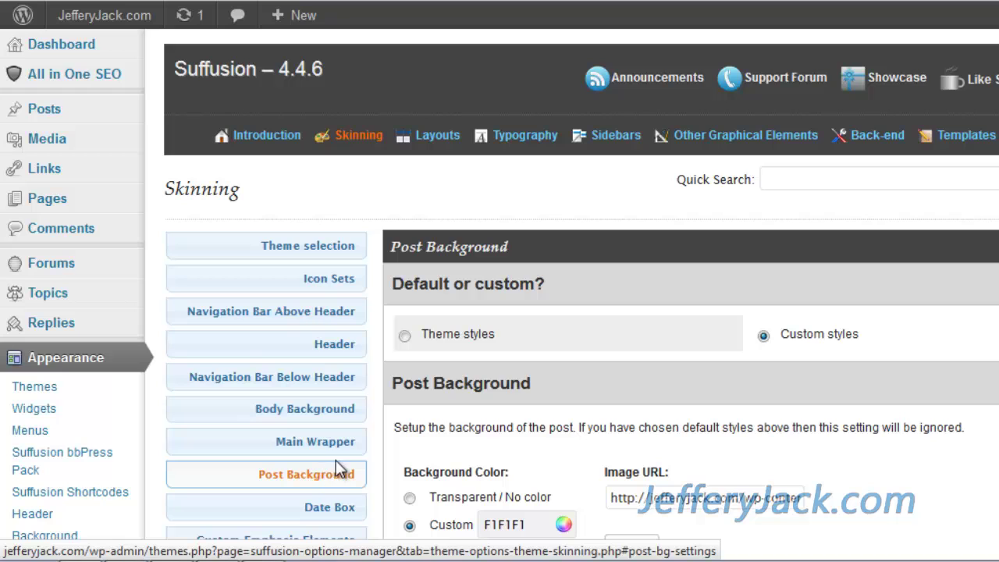
pyautogui.scroll(-3, 460, 443)
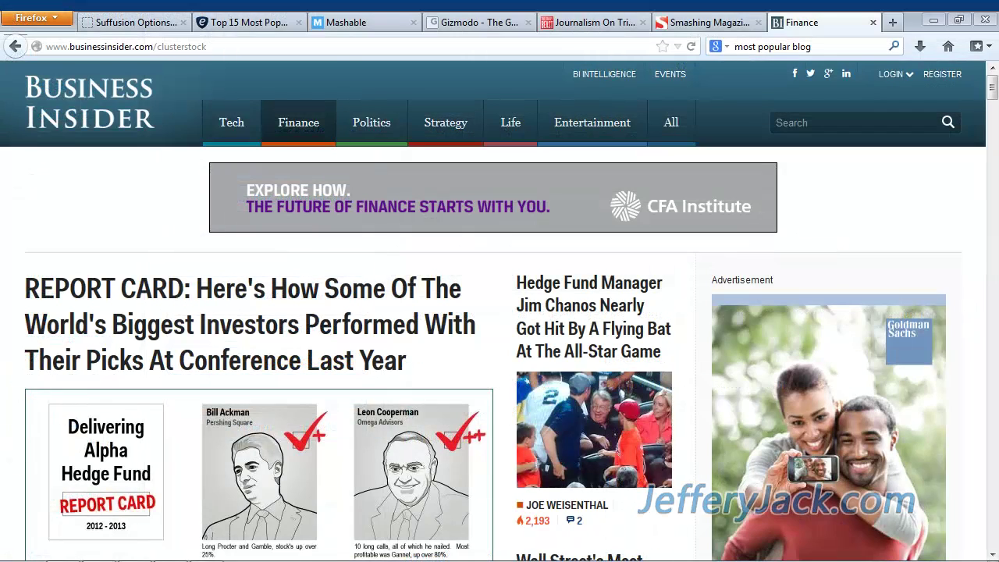
# Close the browser tabs showing the Business Insider, Smashing Magazine, Daily Beast and Gizmodo sites
pyautogui.hotkey('ctrl', 'w')
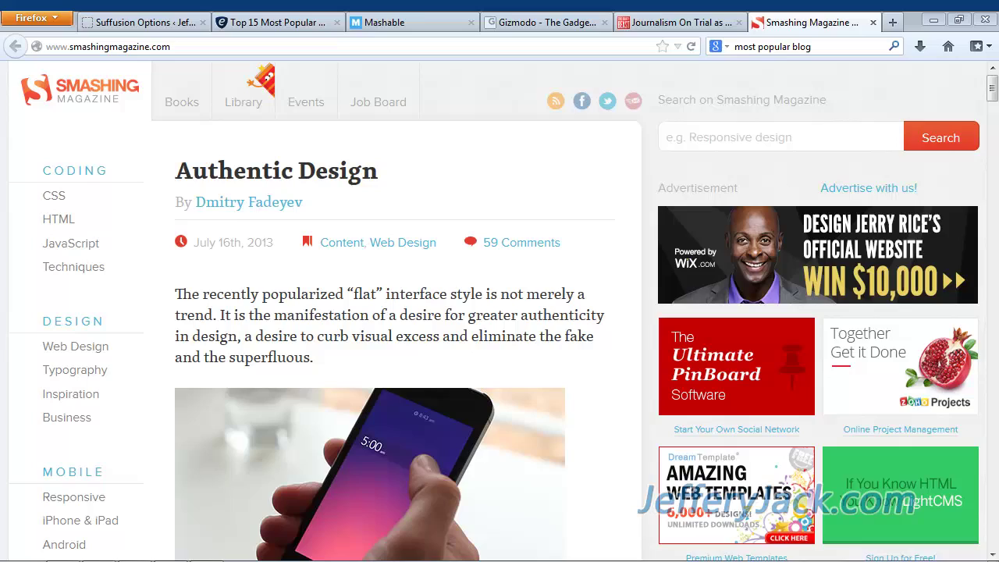
pyautogui.hotkey('ctrl', 'w')
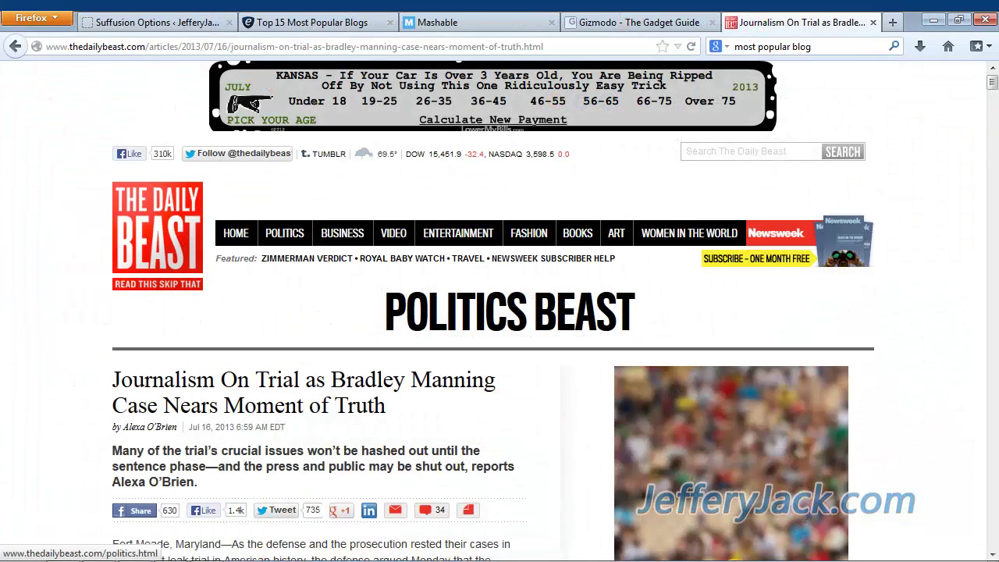
pyautogui.hotkey('ctrl', 'w')
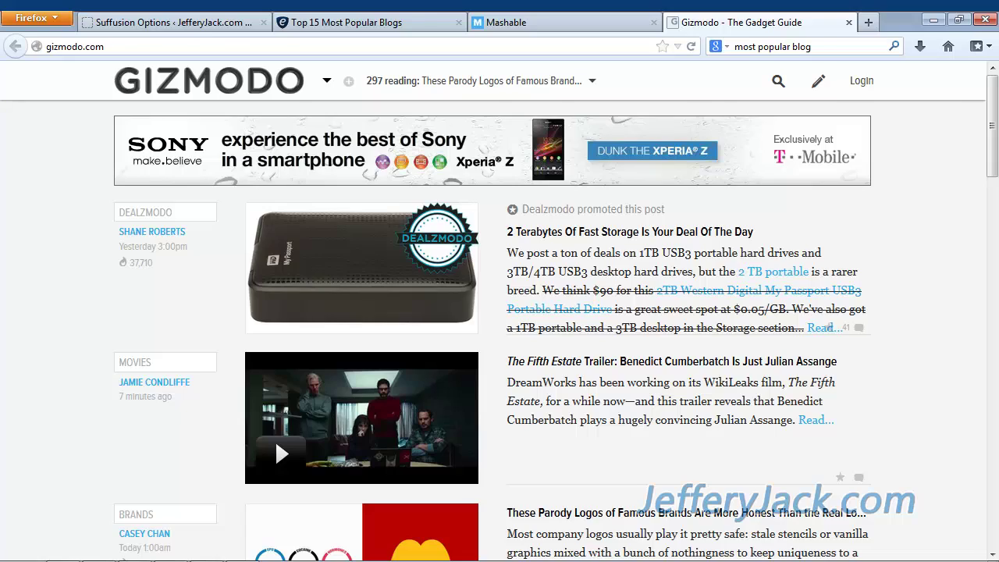
pyautogui.hotkey('ctrl', 'w')
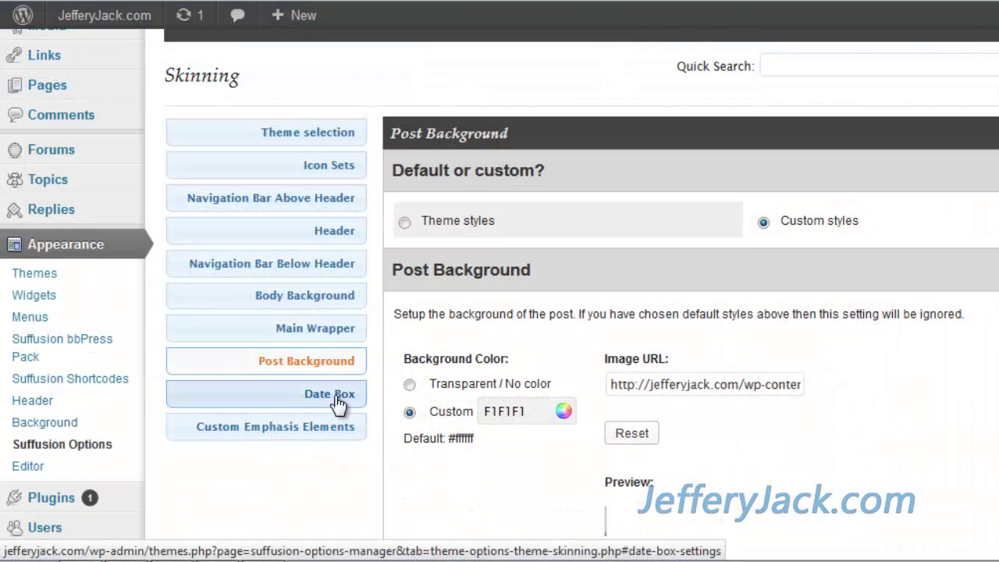
# Look over the Date Box options and the Custom Emphasis Elements settings for the download, announcement, note and warning classes
pyautogui.click(337, 399)
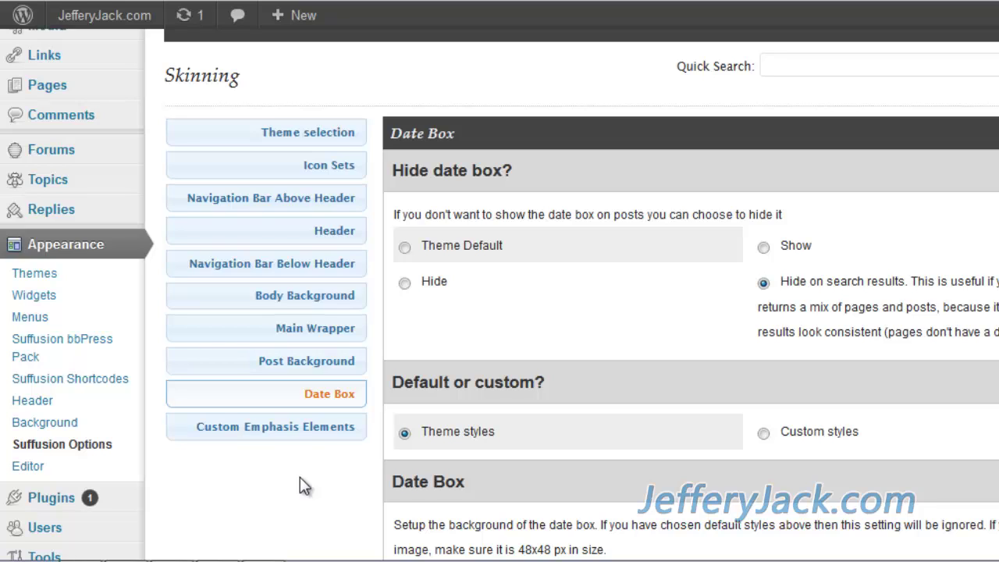
pyautogui.click(294, 435)
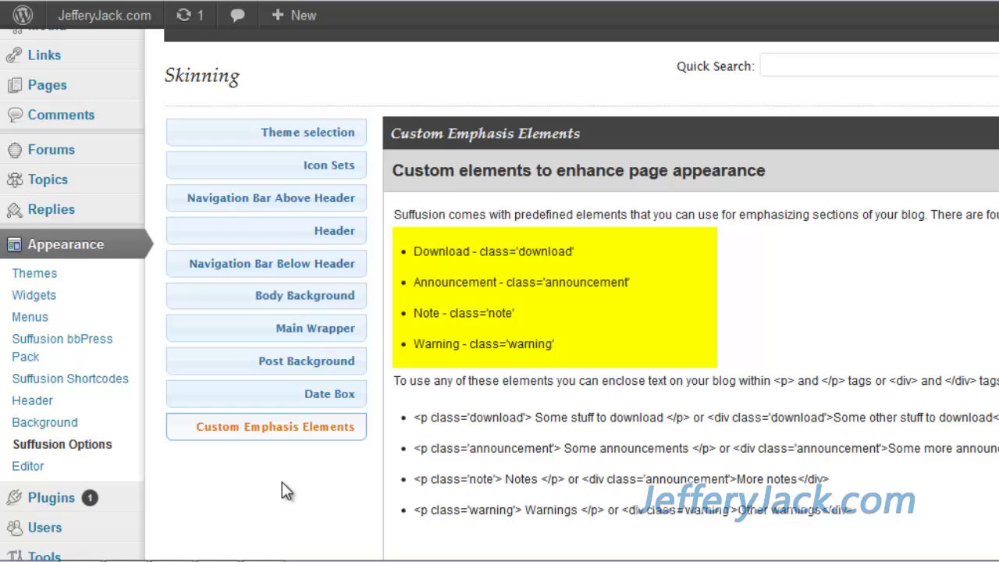
pyautogui.scroll(-6, 282, 482)
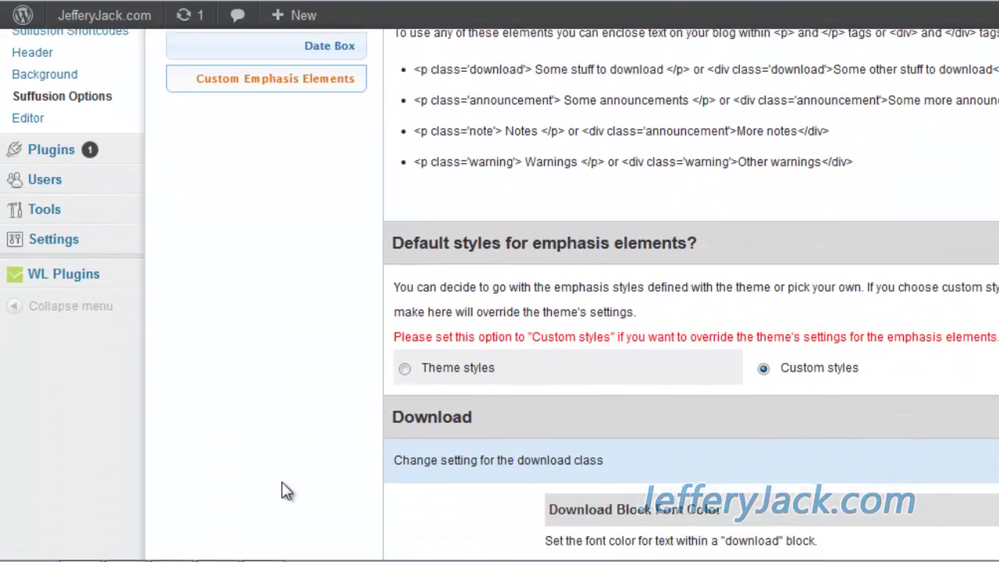
pyautogui.scroll(-2, 282, 482)
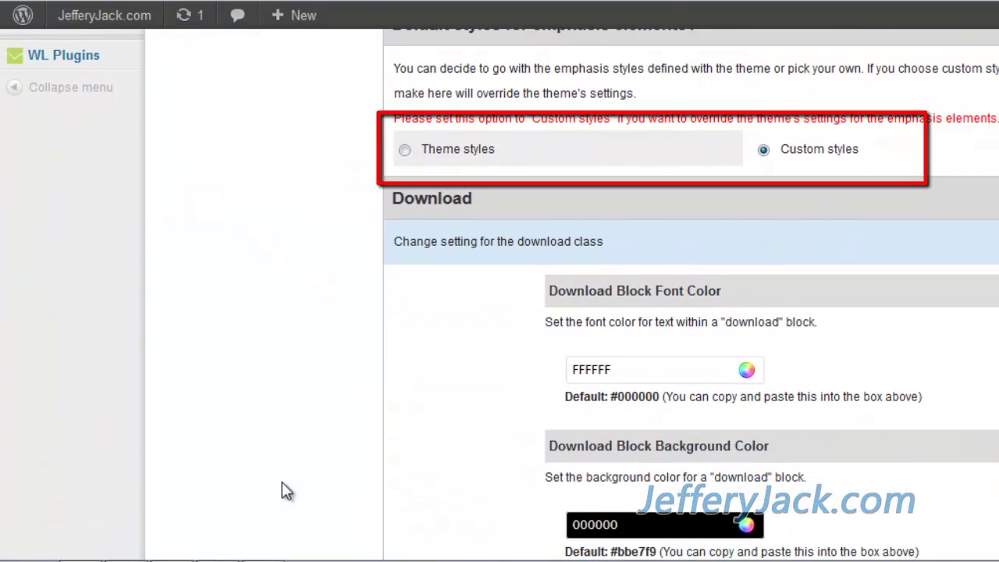
pyautogui.scroll(-8, 281, 482)
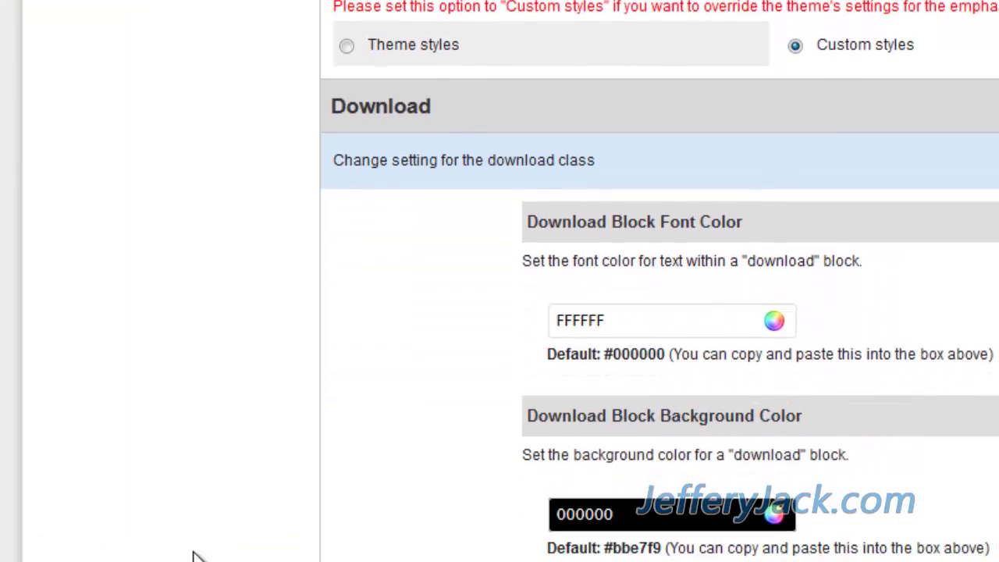
pyautogui.scroll(-10, 195, 556)
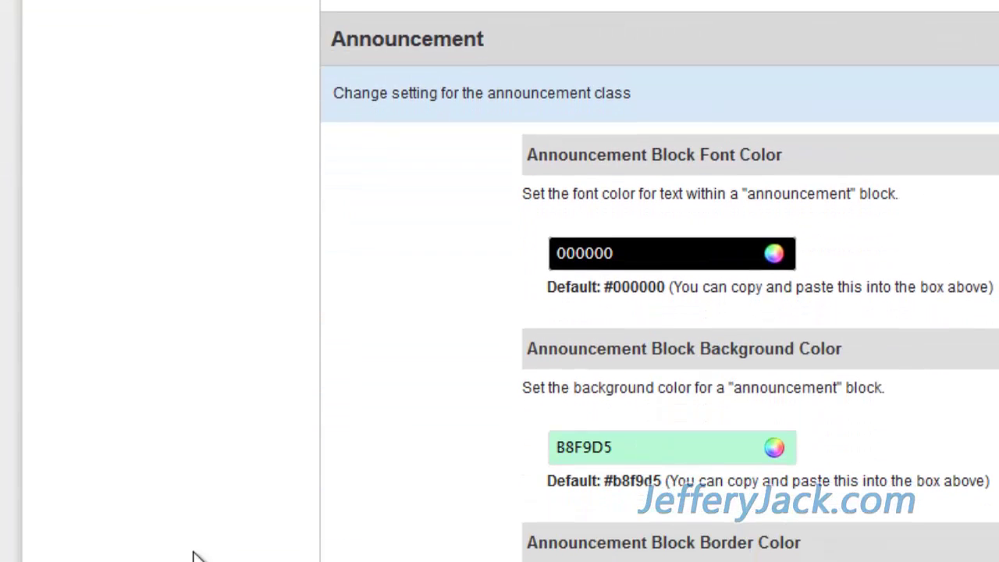
pyautogui.scroll(-3, 195, 556)
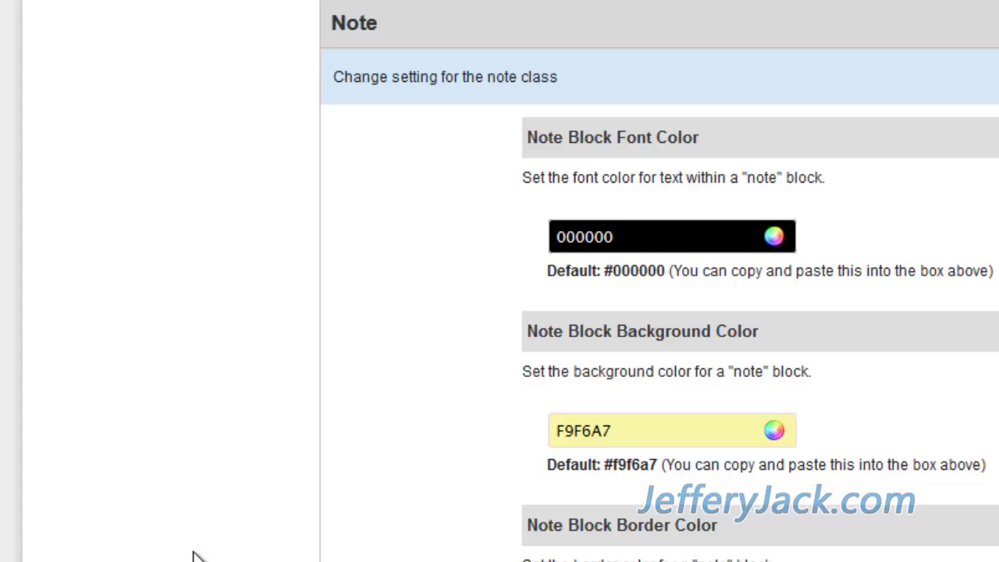
pyautogui.scroll(-15, 195, 556)
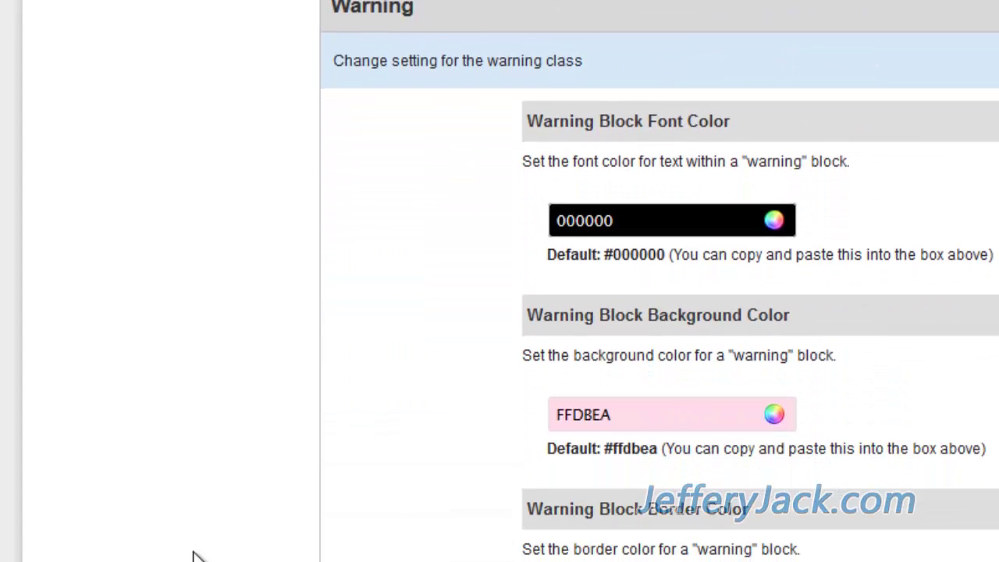
pyautogui.scroll(-3, 195, 556)
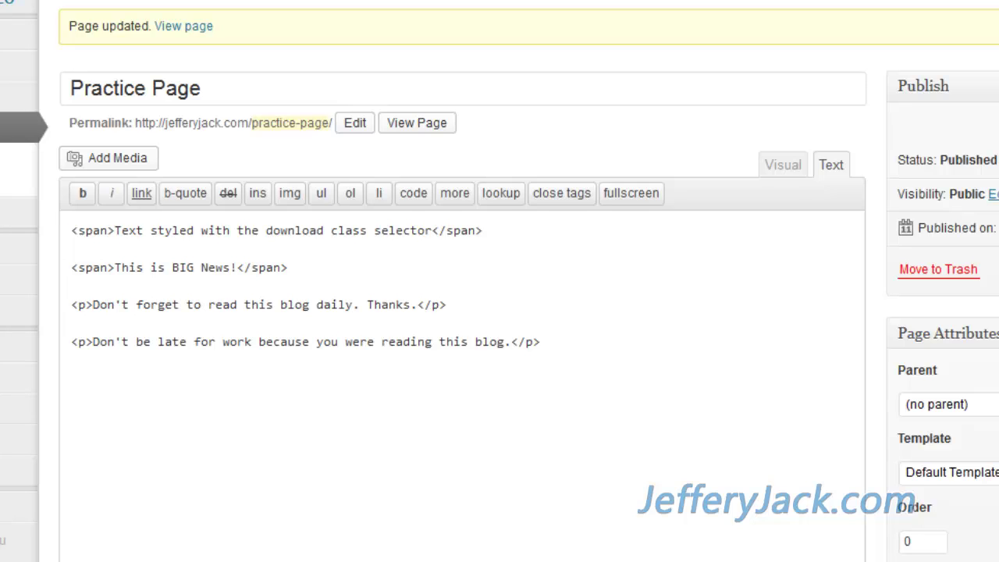
# In the Practice Page markup, add class="download" to the first span tag and class="announcement" to the second
pyautogui.click(105, 229)
pyautogui.write('class="download"')
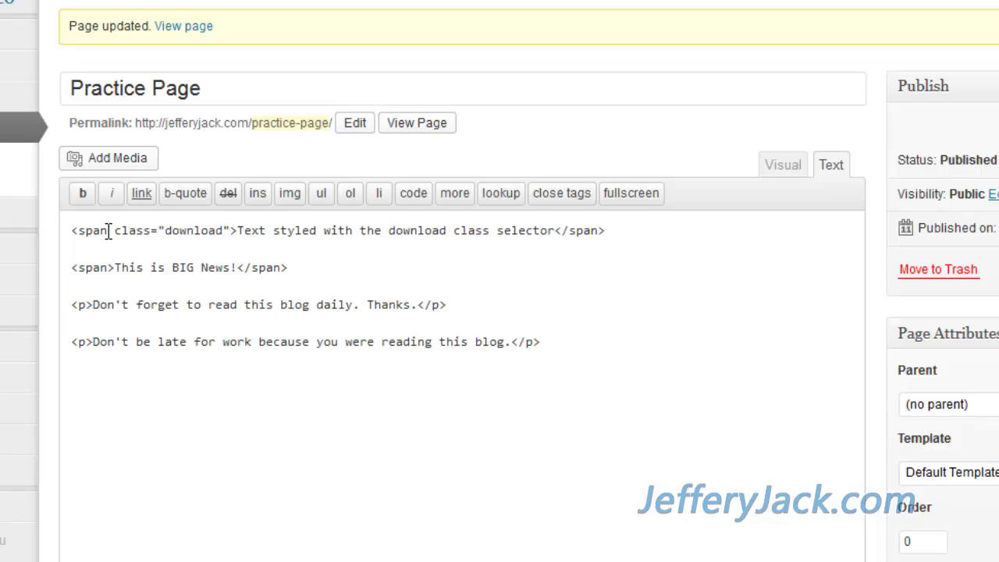
pyautogui.click(107, 267)
pyautogui.write('class="announcement"')
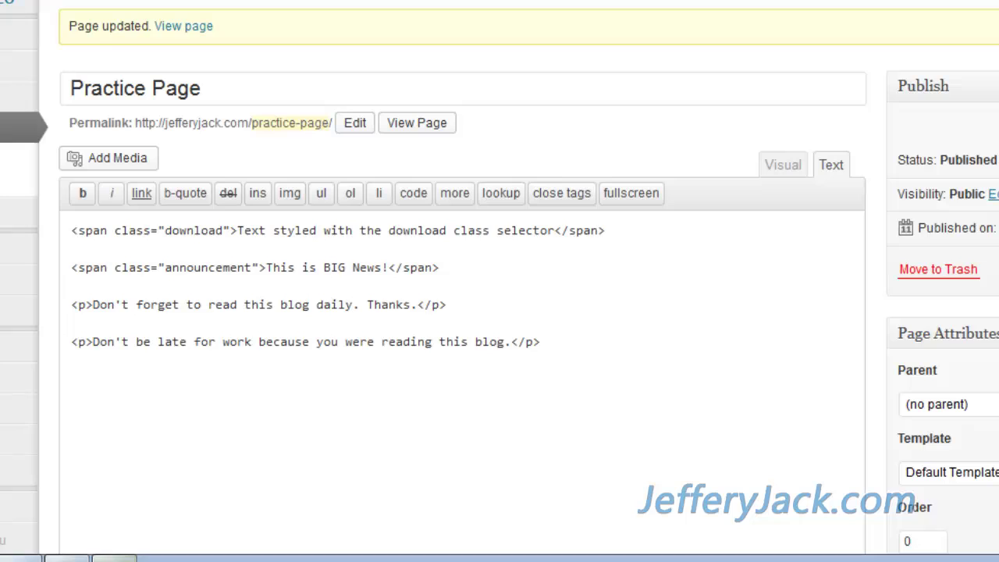
# Add class="note" to the first paragraph tag and class="warning" to the second, and update the Practice Page
pyautogui.click(86, 304)
pyautogui.write('class="note"')
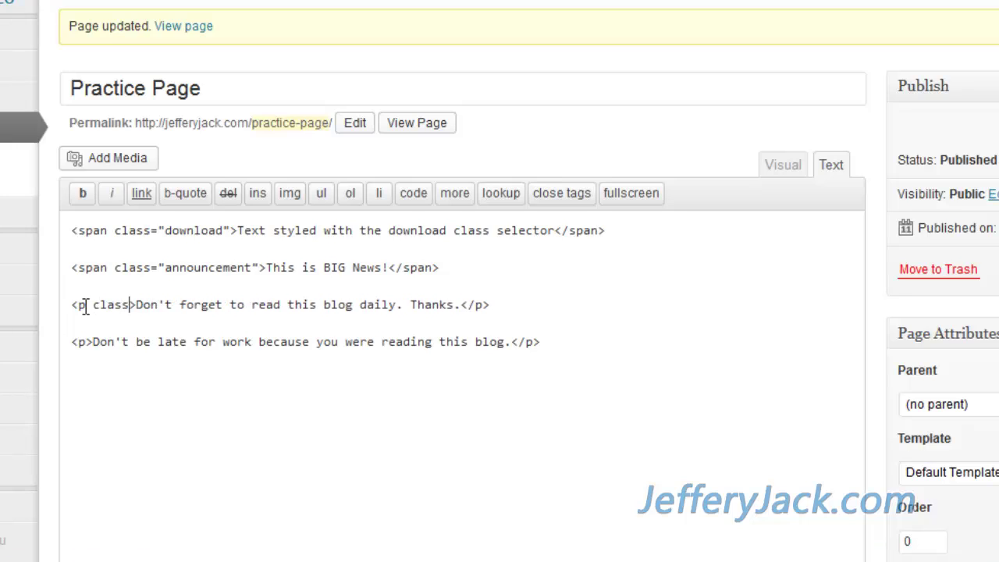
pyautogui.click(86, 341)
pyautogui.write('class="w')
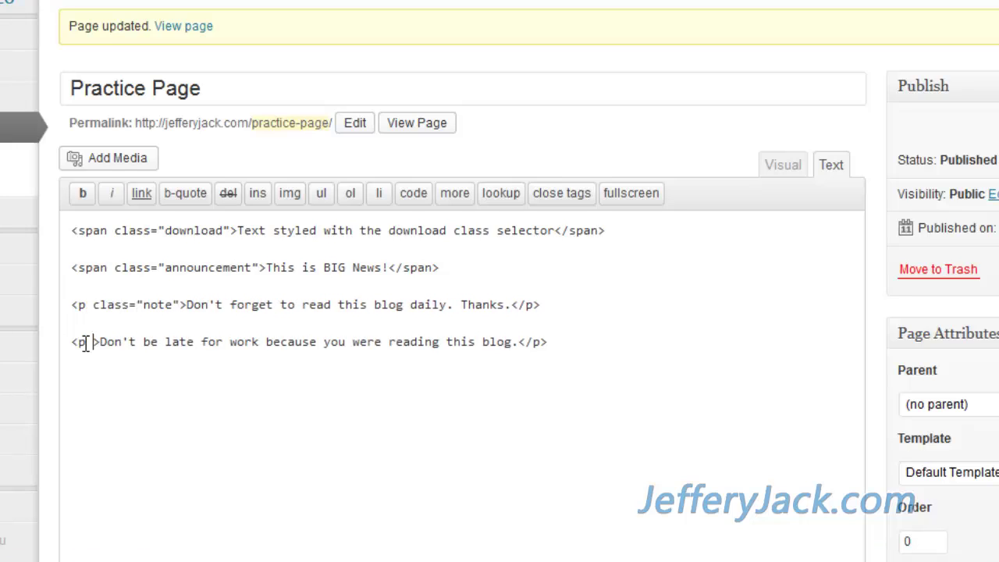
pyautogui.write('arning"')
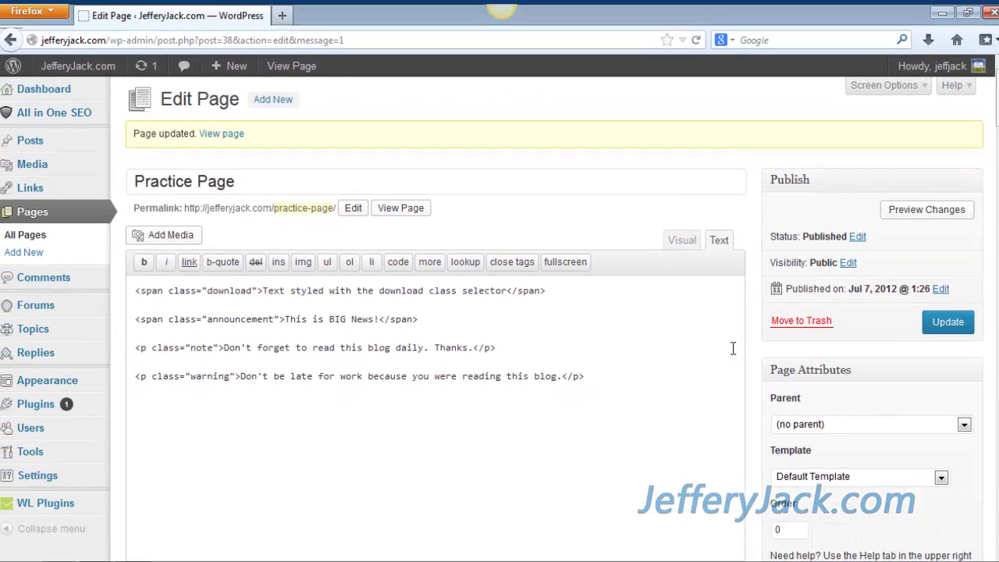
pyautogui.click(925, 326)
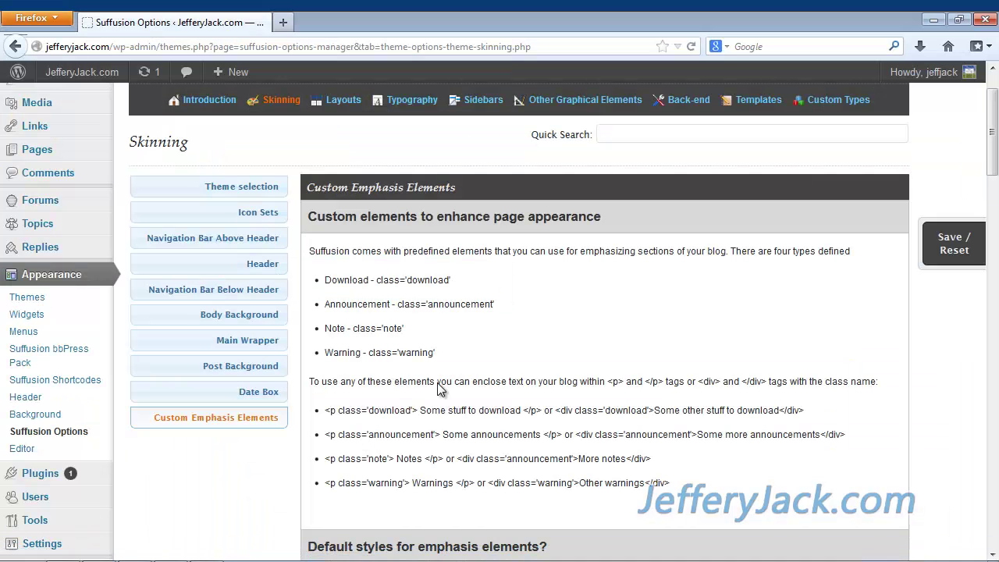
# Check the custom style choice and the download block colors in the Suffusion options, and save the Custom Emphasis Elements page
pyautogui.scroll(-3, 437, 382)
pyautogui.scroll(-2, 437, 382)
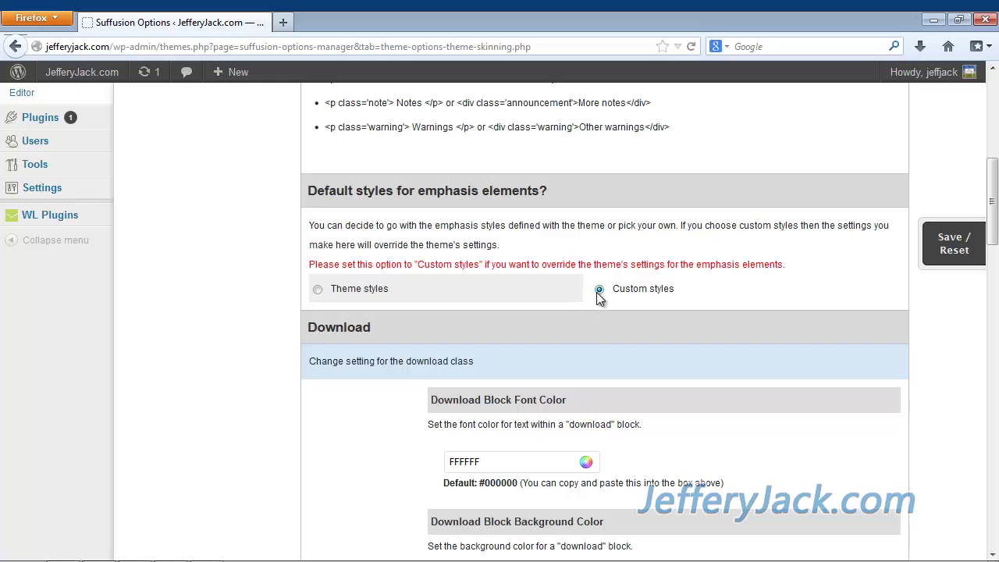
pyautogui.scroll(-4, 596, 292)
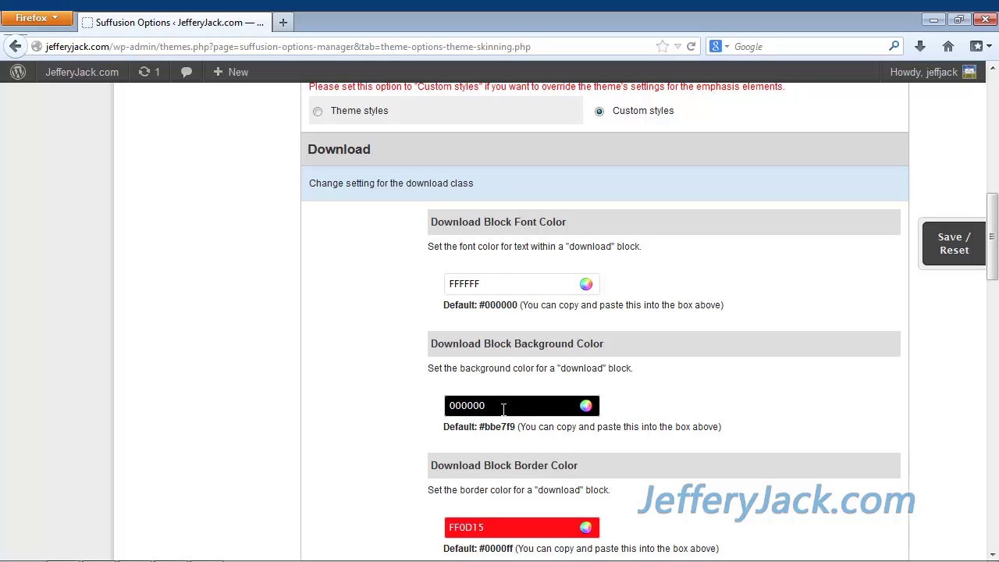
pyautogui.scroll(-4, 503, 409)
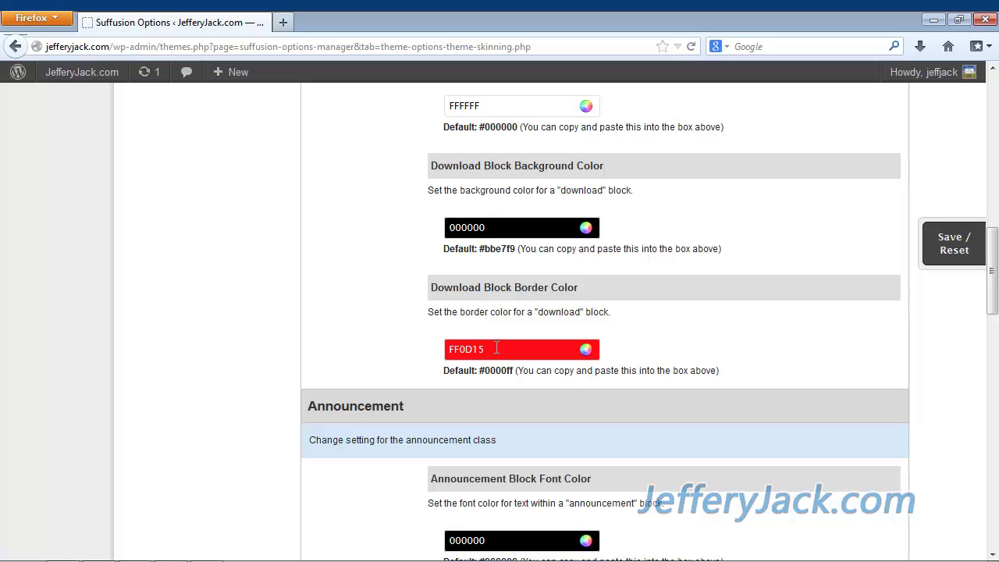
pyautogui.click(951, 245)
pyautogui.click(784, 314)
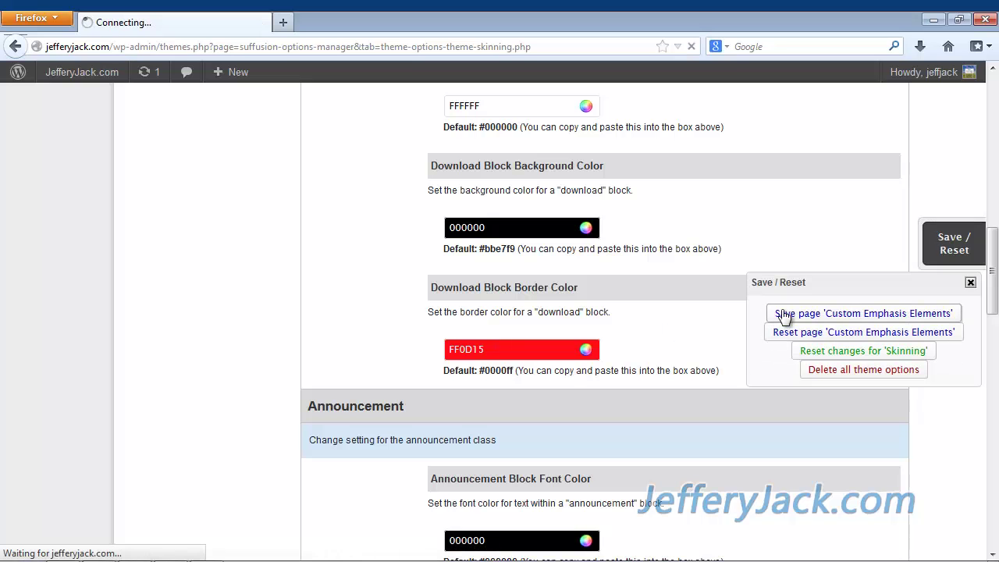